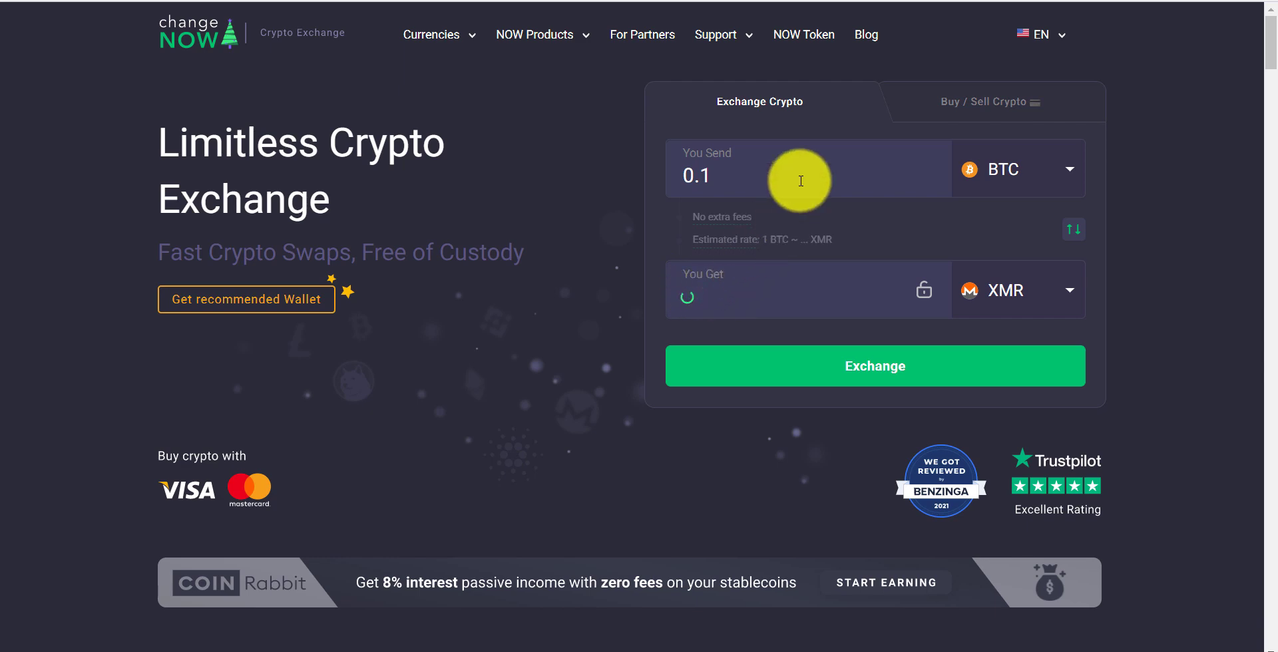
{"action": "key", "text": "ctrl+Tab"}
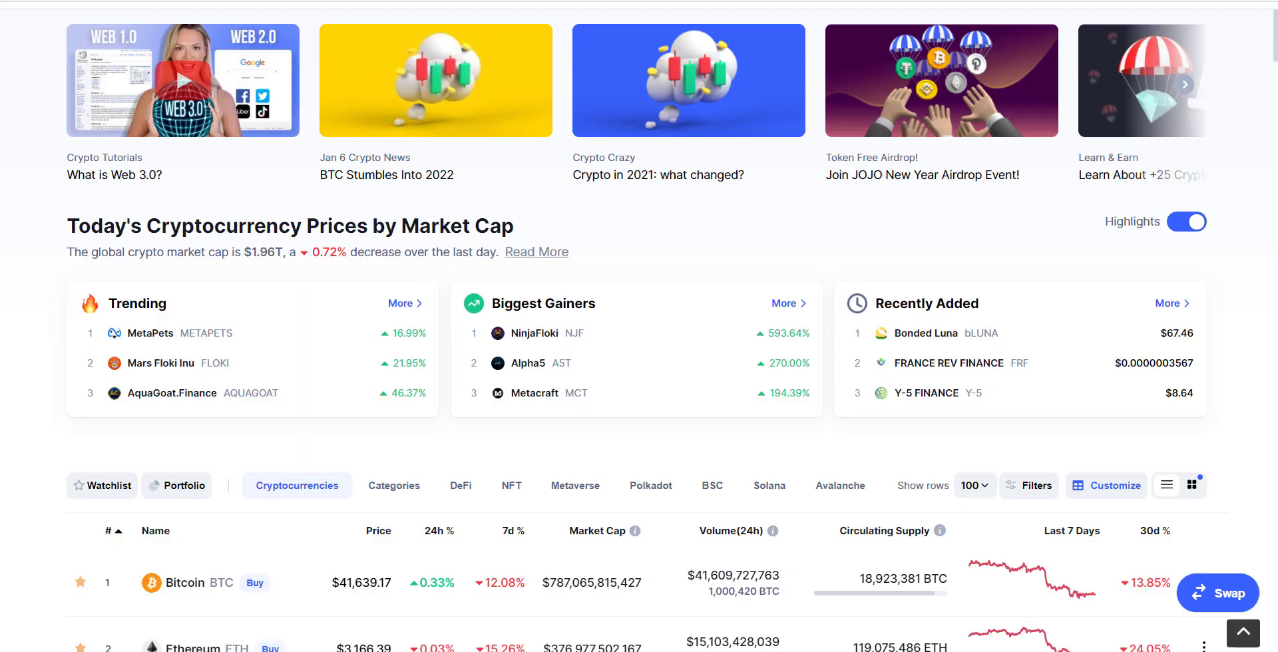
{"action": "key", "text": "ctrl+shift+Tab"}
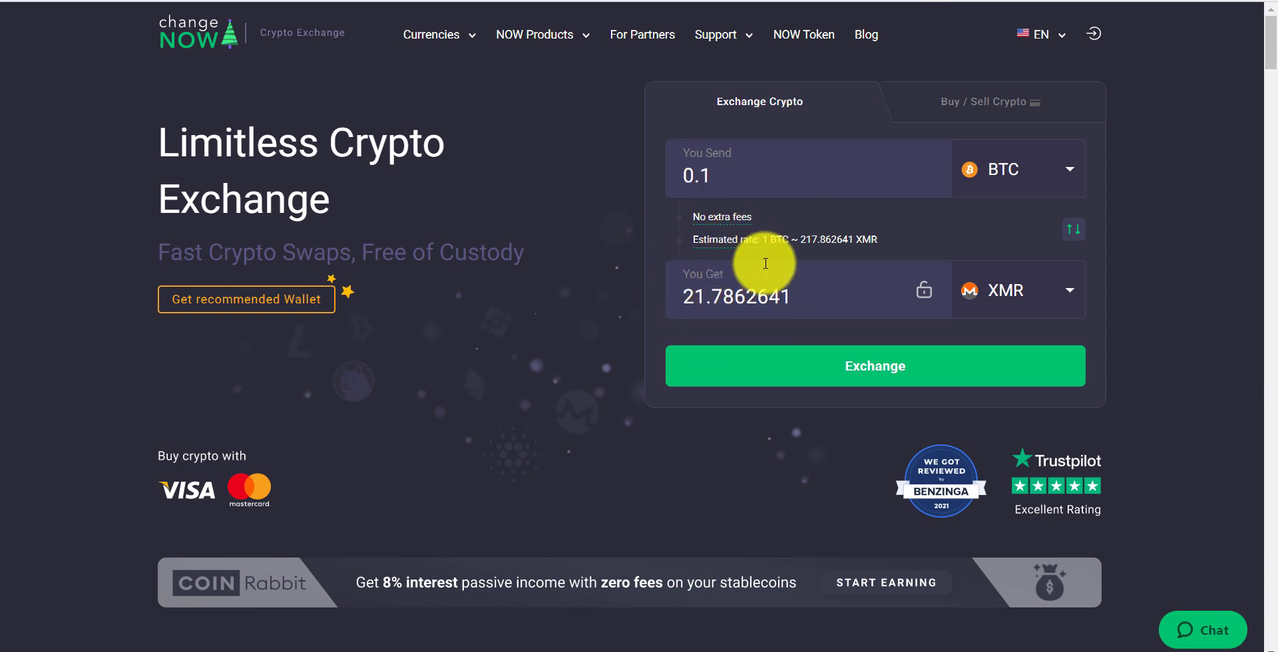
{"action": "left_click", "coordinate": [747, 178]}
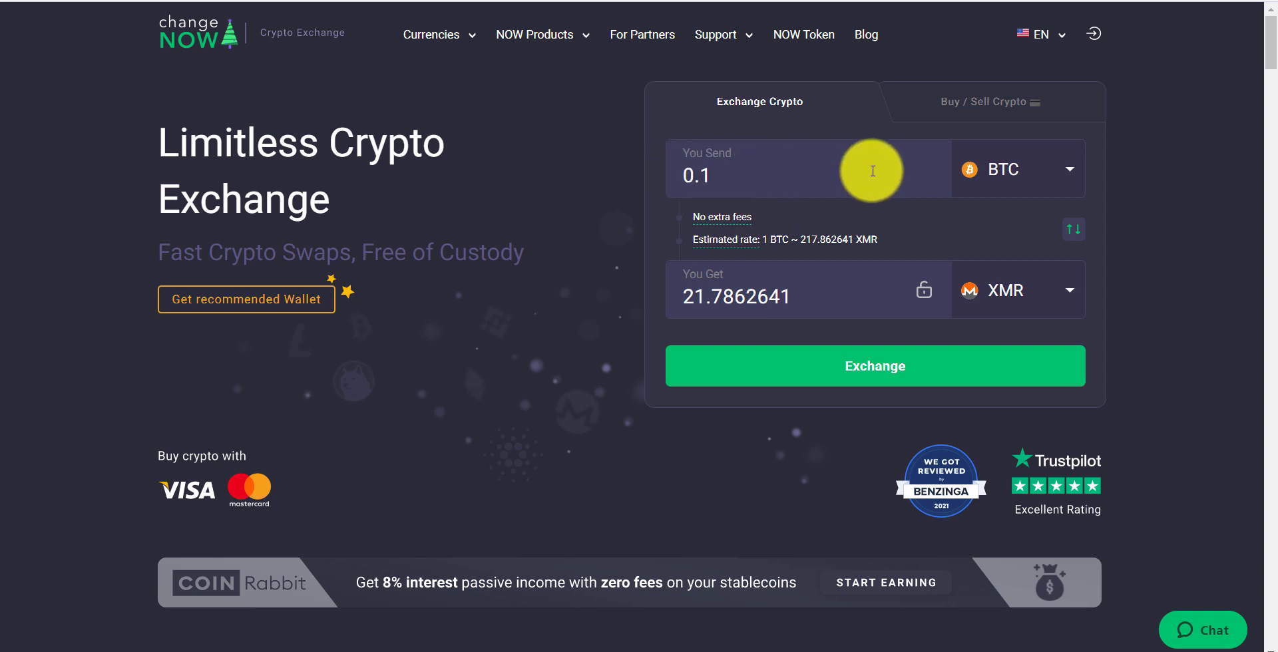
- Look through the list of currencies that can be received in the exchange, including popular coins, stablecoins and fiats
{"action": "left_click", "coordinate": [1023, 292]}
{"action": "left_click", "coordinate": [1065, 289]}
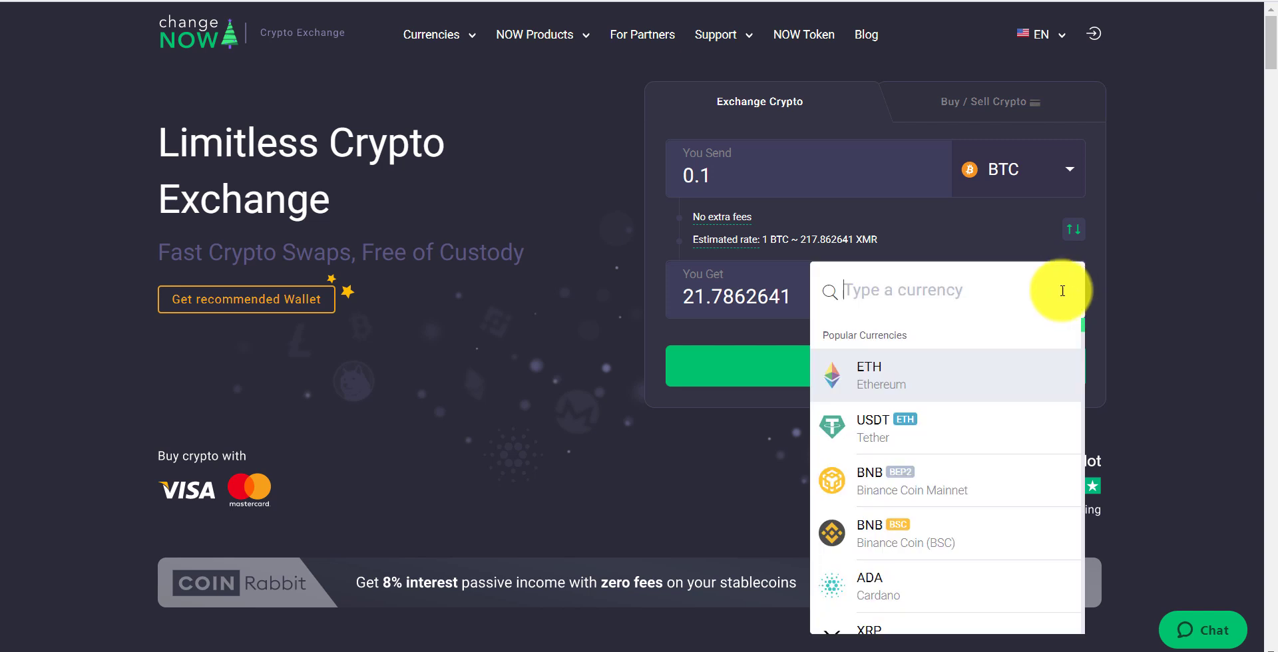
{"action": "scroll", "coordinate": [896, 381], "scroll_direction": "down", "scroll_amount": 1}
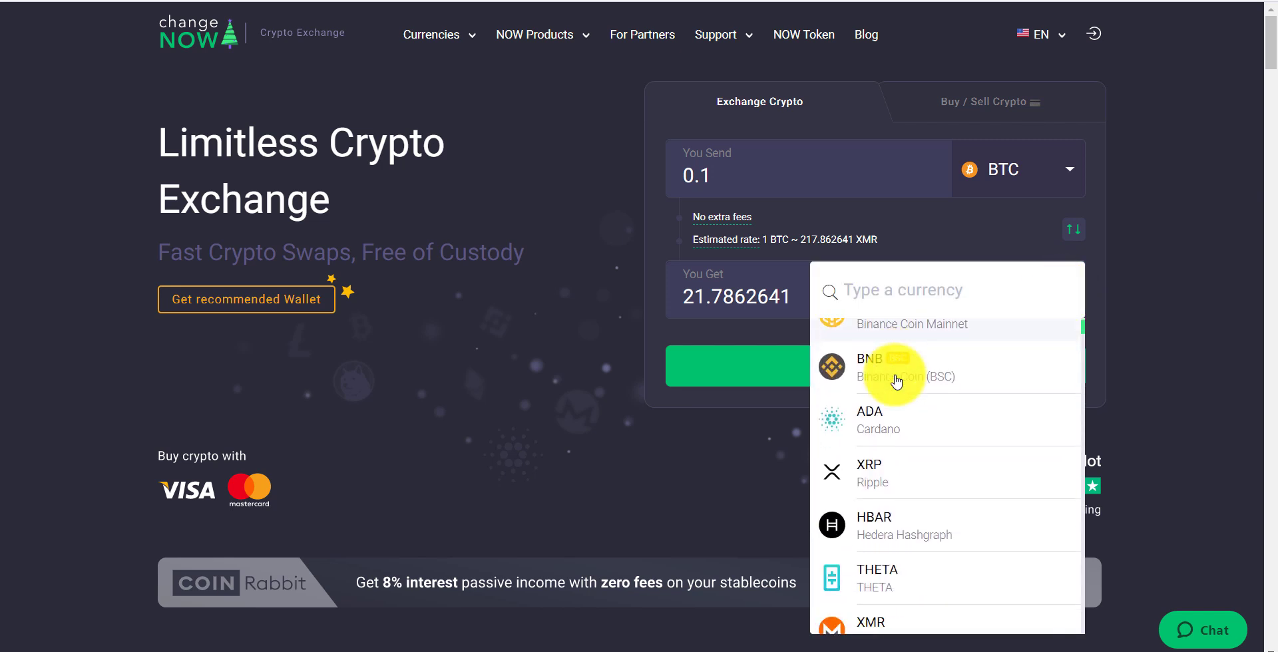
{"action": "scroll", "coordinate": [897, 381], "scroll_direction": "down", "scroll_amount": 4}
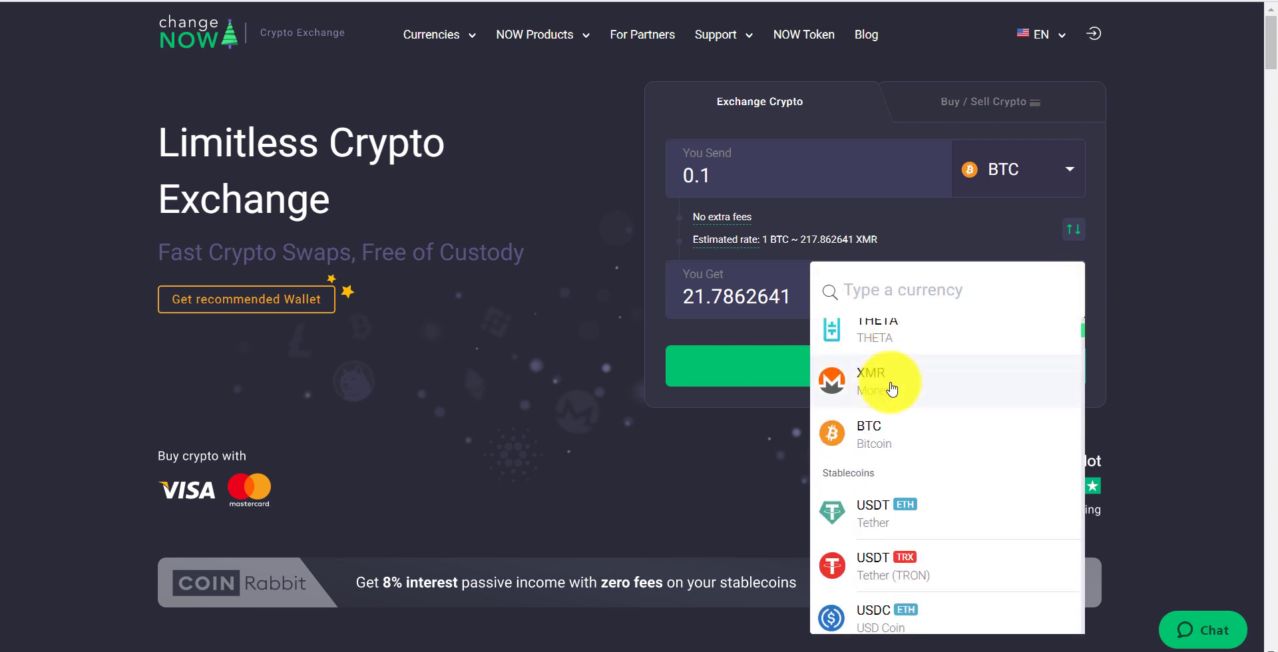
{"action": "scroll", "coordinate": [892, 389], "scroll_direction": "down", "scroll_amount": 1}
{"action": "scroll", "coordinate": [893, 389], "scroll_direction": "down", "scroll_amount": 2}
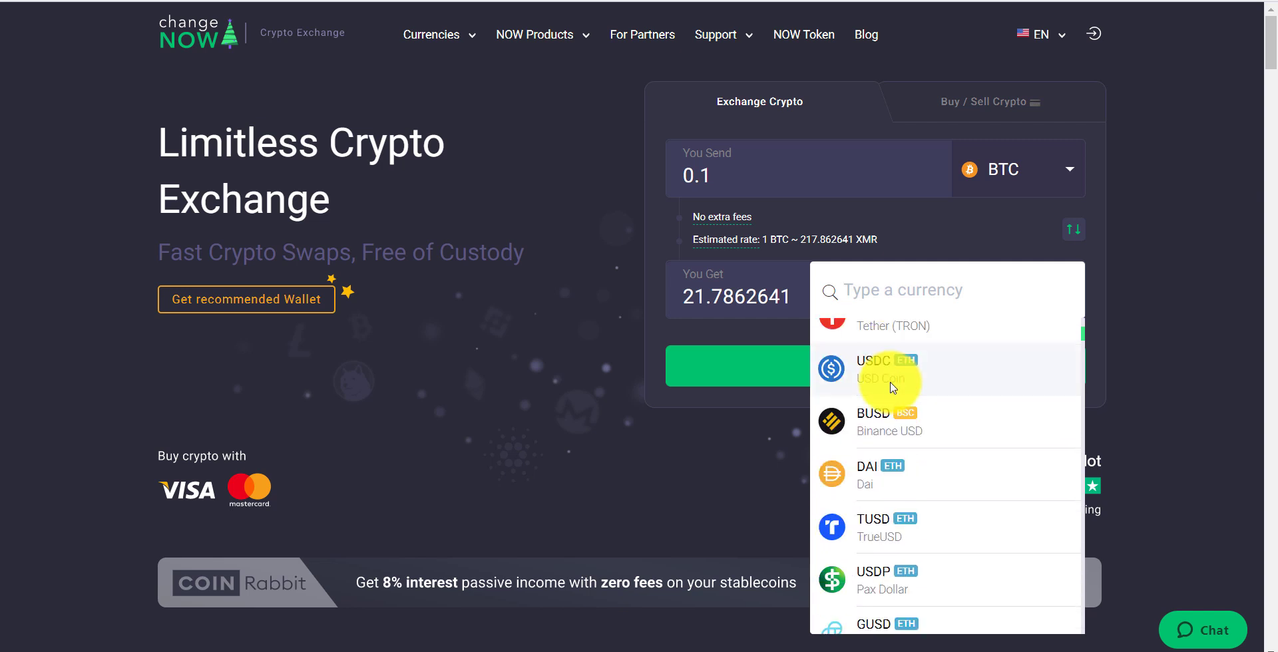
{"action": "scroll", "coordinate": [893, 389], "scroll_direction": "down", "scroll_amount": 2}
{"action": "scroll", "coordinate": [891, 388], "scroll_direction": "down", "scroll_amount": 3}
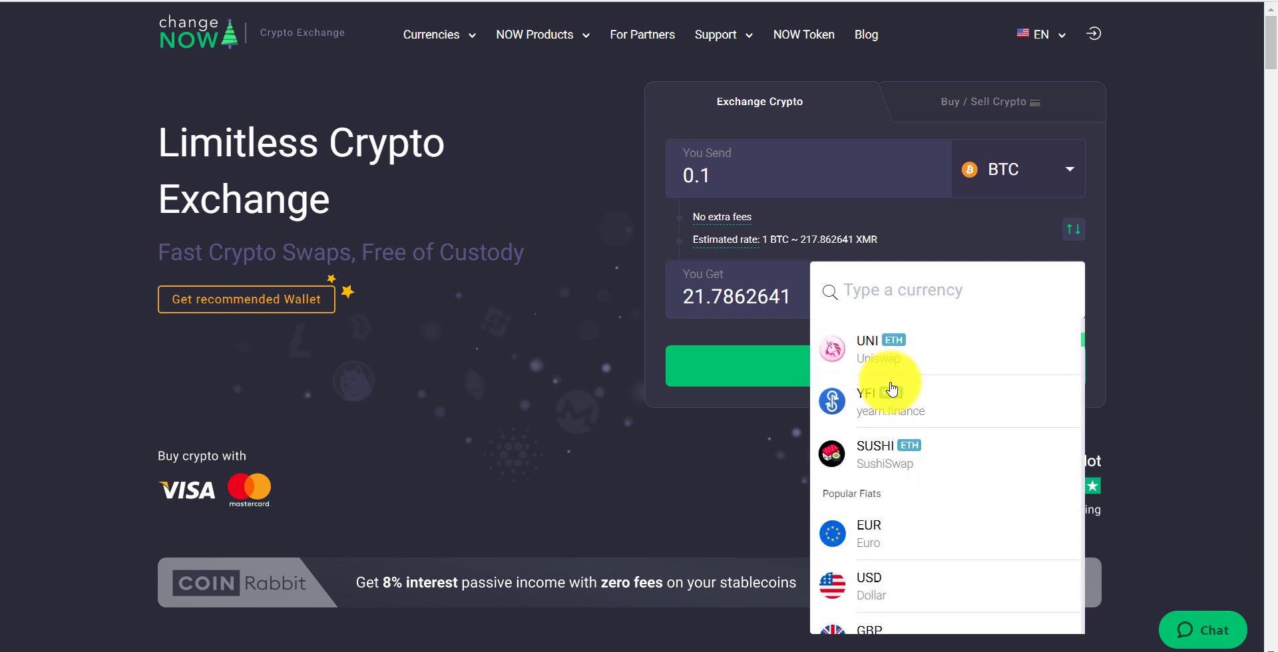
{"action": "scroll", "coordinate": [884, 459], "scroll_direction": "up", "scroll_amount": 8}
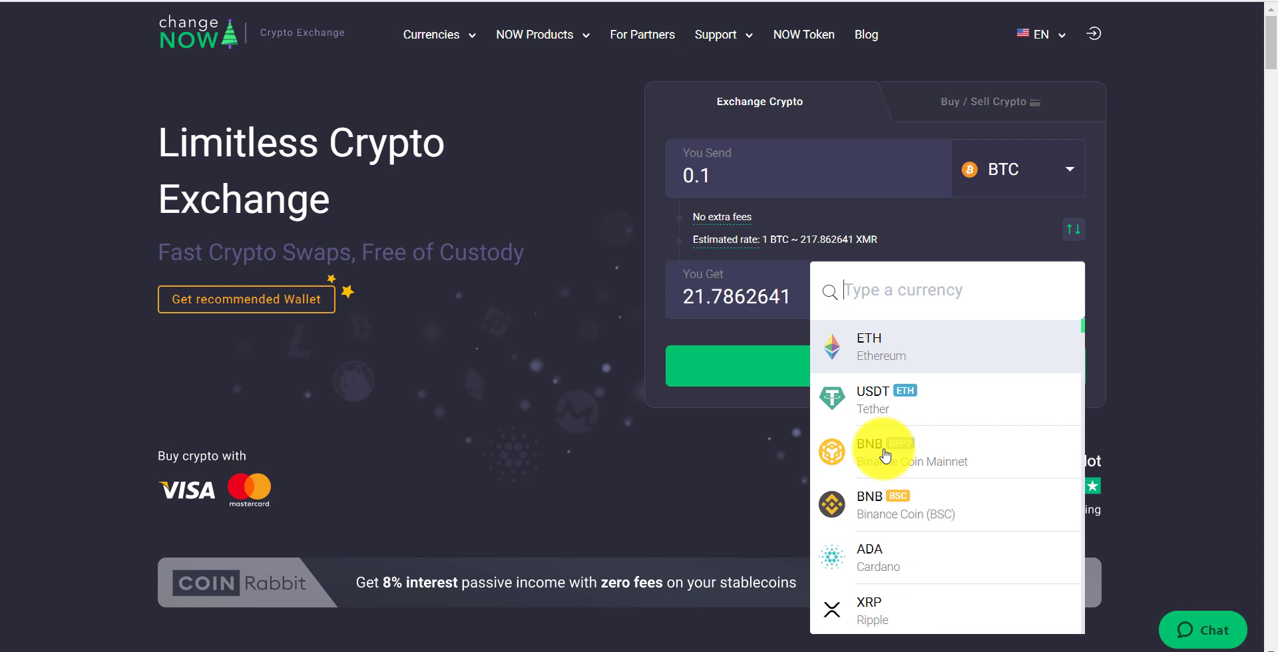
{"action": "left_click", "coordinate": [979, 208]}
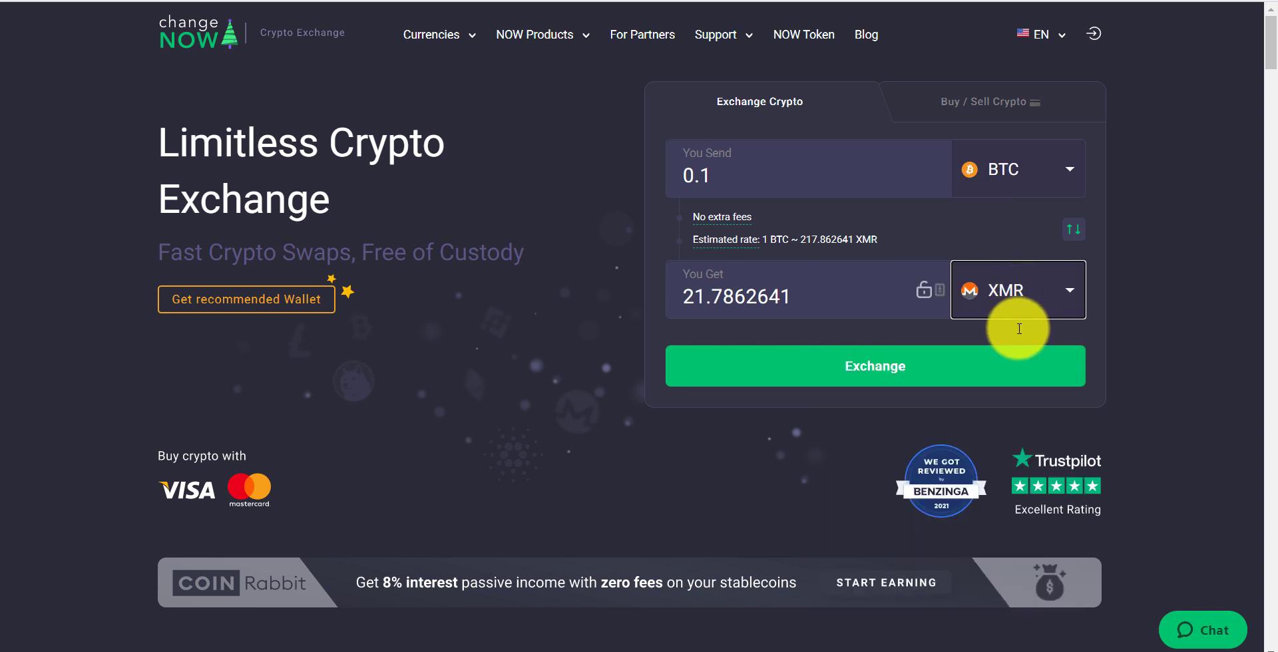
- Set up an exchange of 0.0945 BTC to ETH and proceed to the exchange details
{"action": "left_click", "coordinate": [1062, 291]}
{"action": "left_click", "coordinate": [889, 374]}
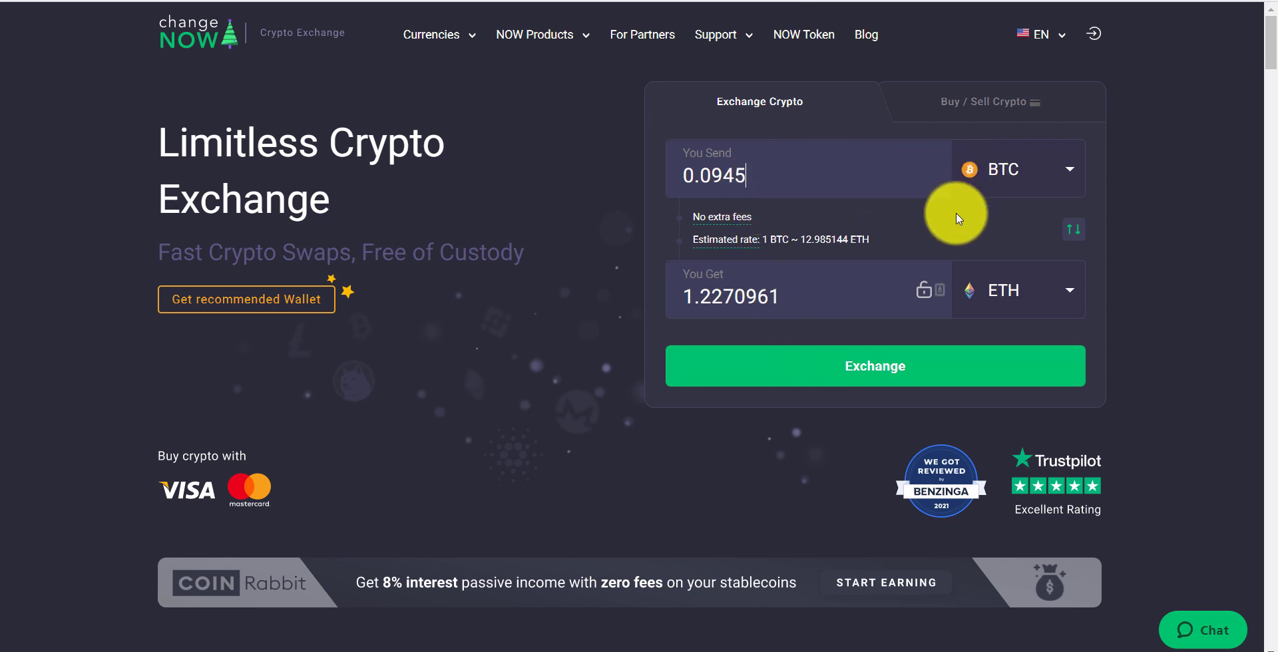
{"action": "left_click", "coordinate": [855, 371]}
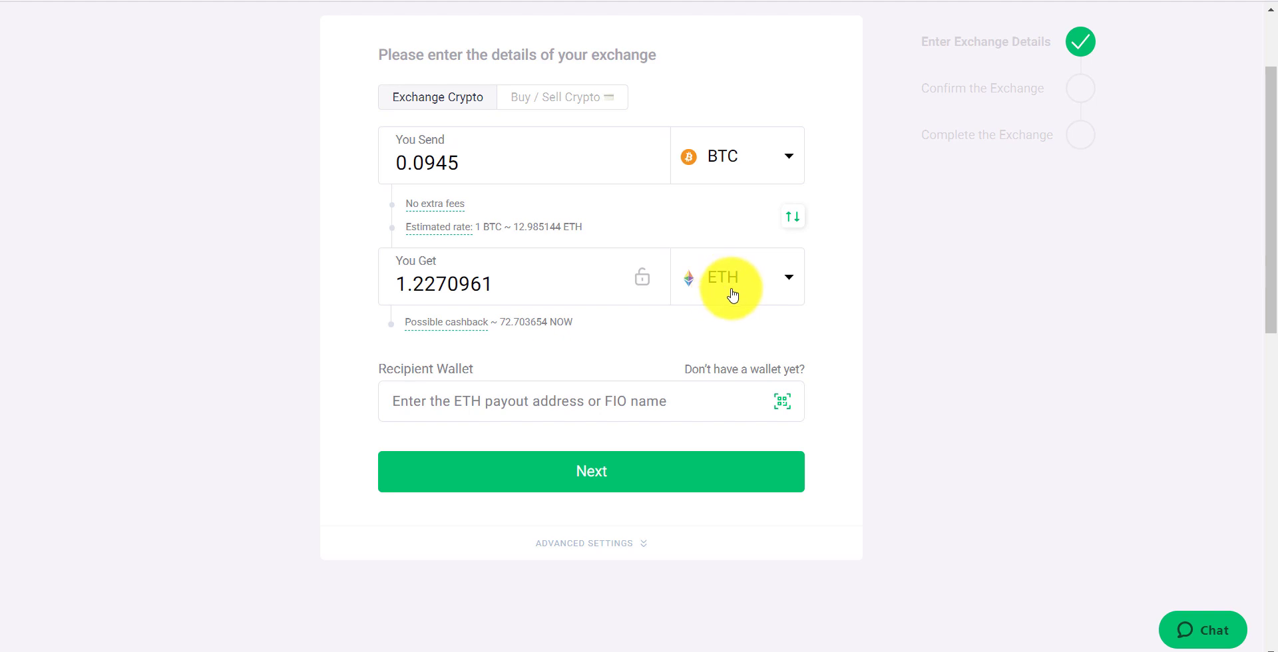
- Paste the ETH payout address as the recipient wallet and continue to the confirmation page
{"action": "left_click", "coordinate": [426, 399]}
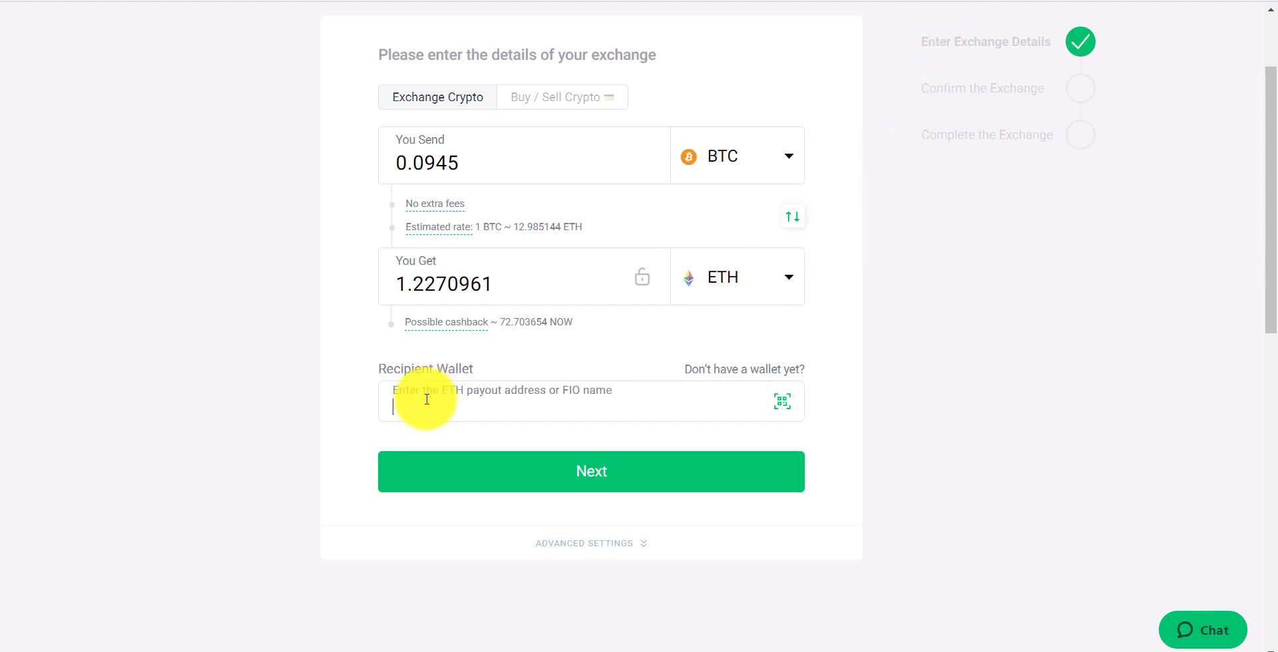
{"action": "right_click", "coordinate": [428, 407]}
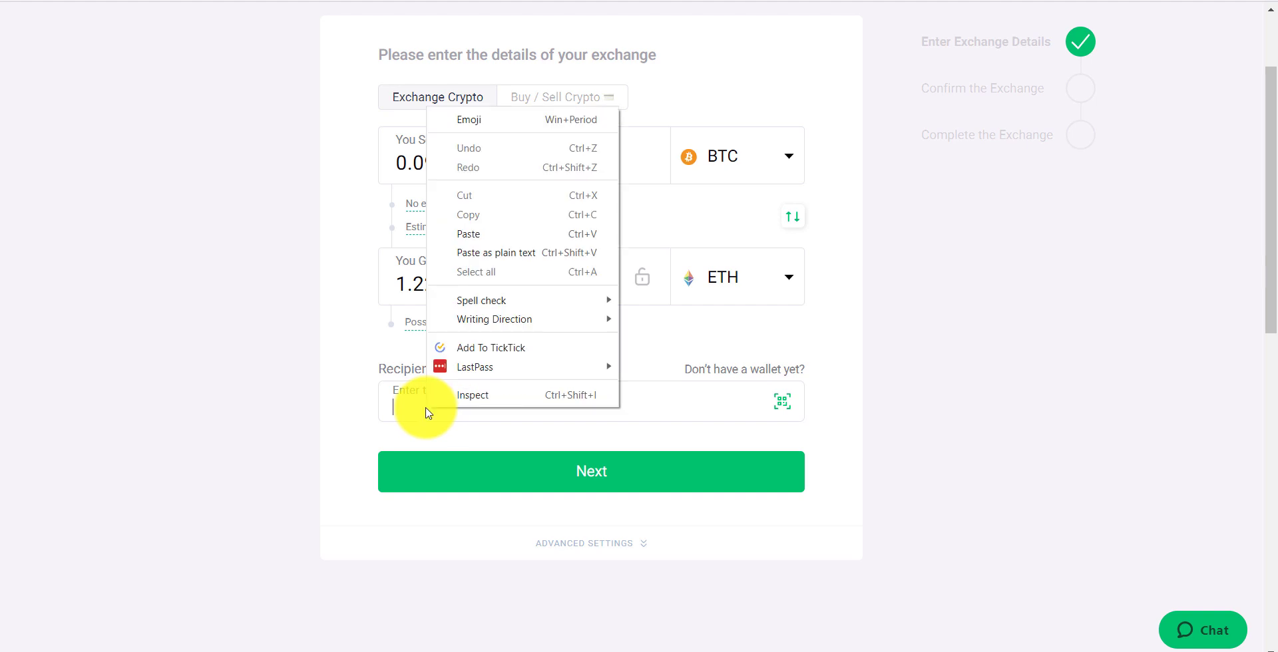
{"action": "left_click", "coordinate": [488, 235]}
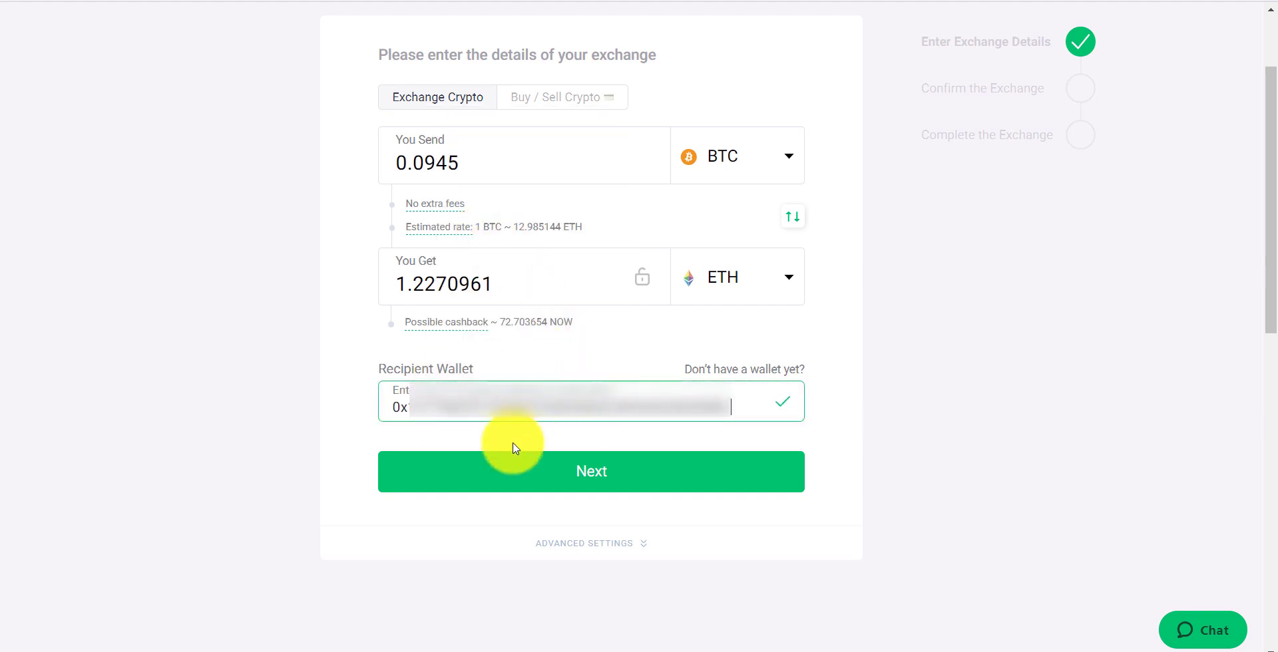
{"action": "left_click", "coordinate": [576, 479]}
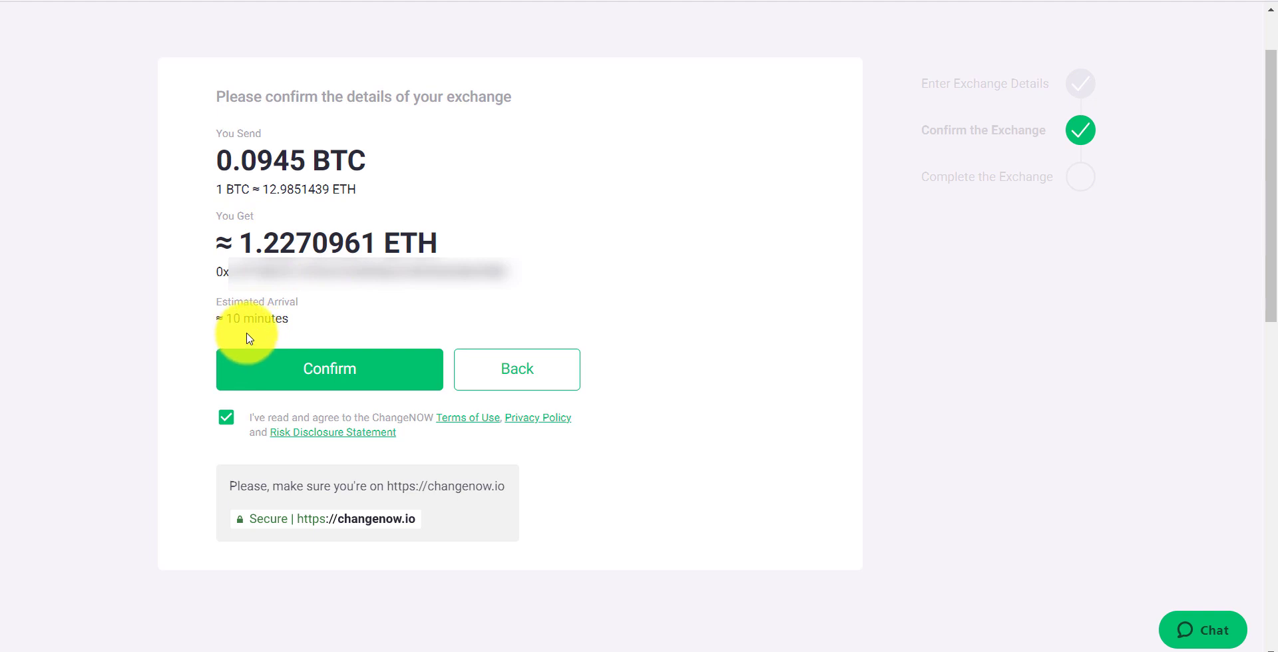
- Check the estimated arrival, confirm the BTC to ETH exchange and copy its BTC deposit address
{"action": "left_click_drag", "start_coordinate": [293, 331], "coordinate": [211, 325]}
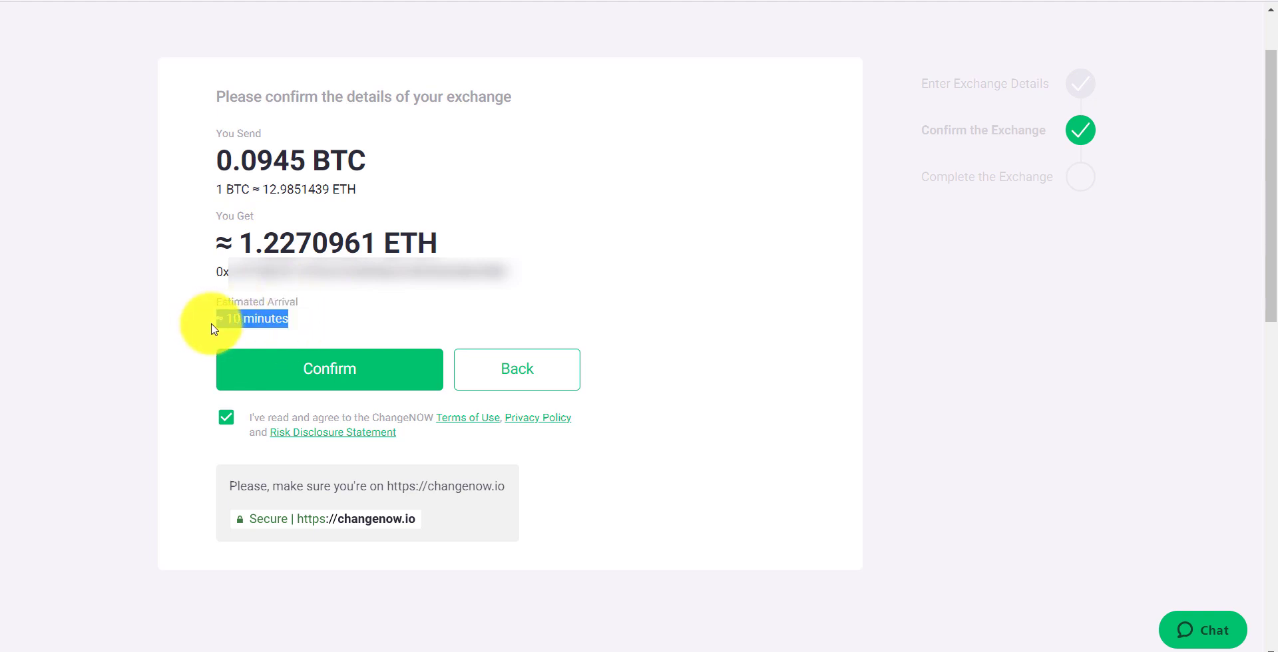
{"action": "left_click", "coordinate": [326, 379]}
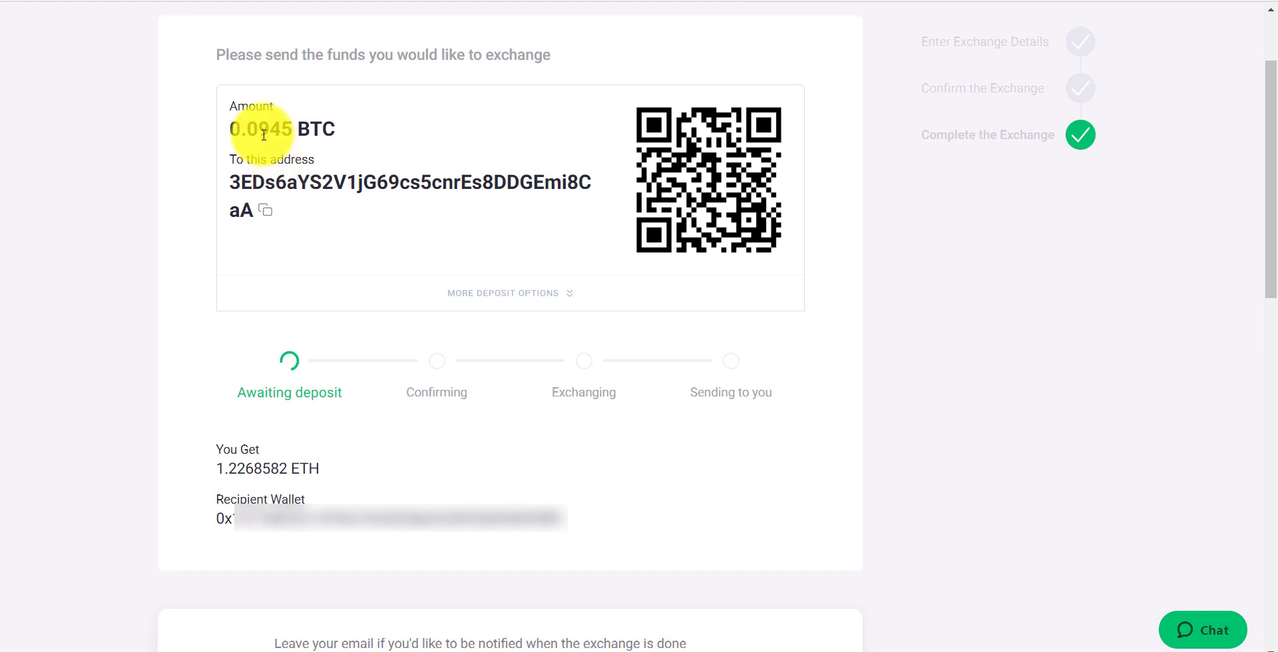
{"action": "left_click_drag", "start_coordinate": [254, 125], "coordinate": [280, 129]}
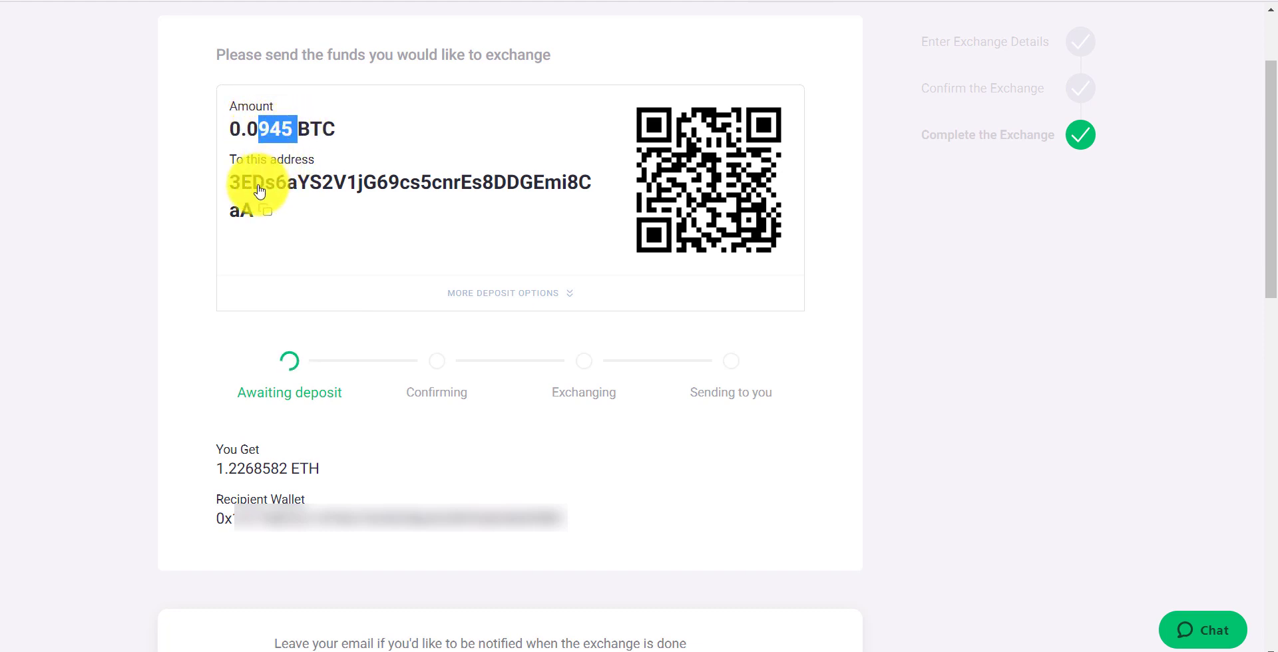
{"action": "left_click", "coordinate": [266, 212]}
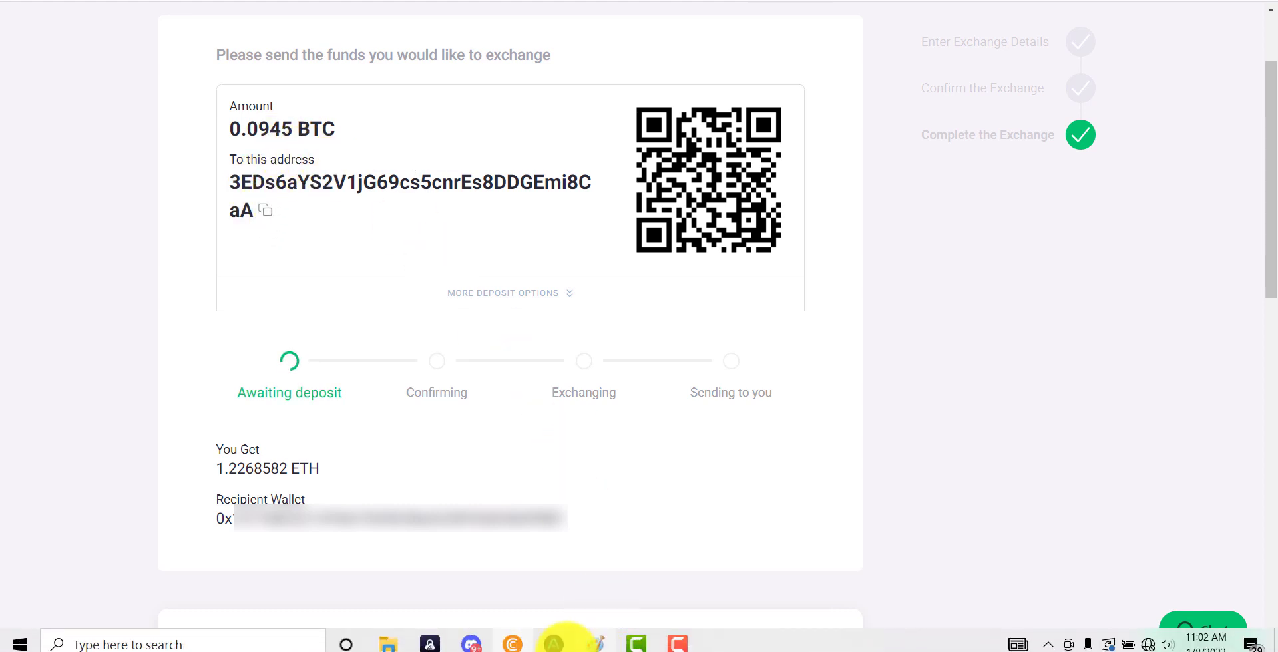
- In Atomic Wallet, paste the deposit address as the Bitcoin recipient and set the send amount to 0.0945 BTC
{"action": "left_click", "coordinate": [553, 643]}
{"action": "left_click", "coordinate": [501, 279]}
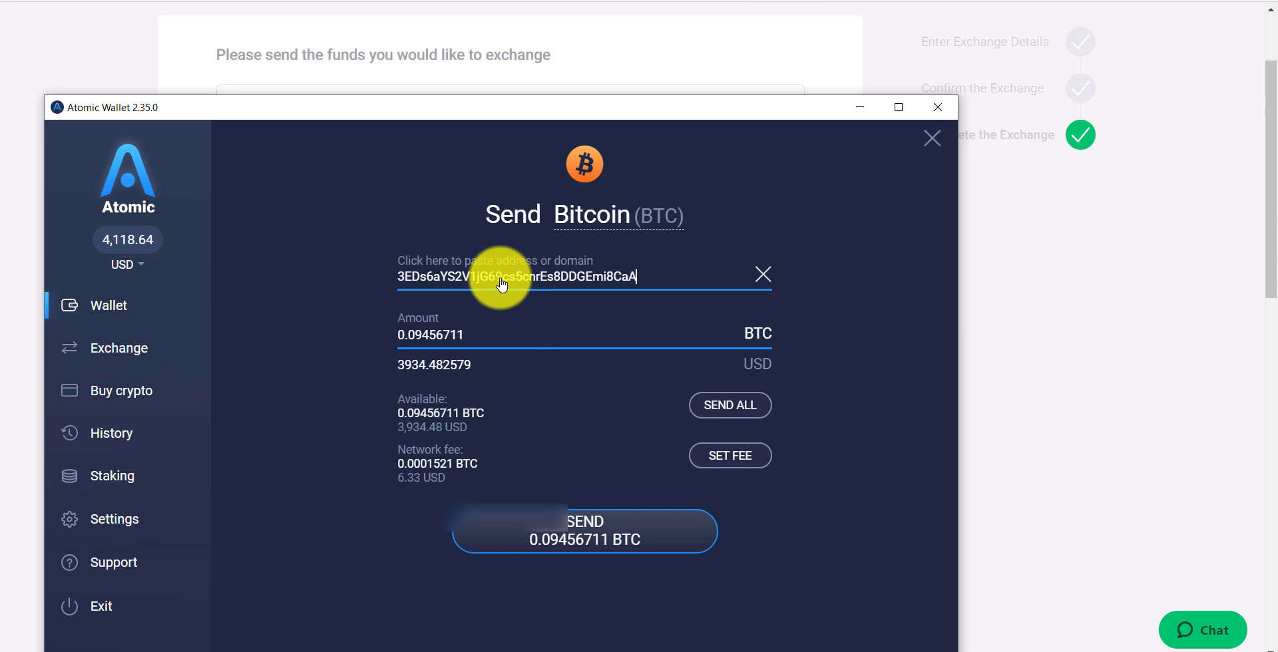
{"action": "left_click", "coordinate": [516, 338]}
{"action": "key", "text": "BackSpace"}
{"action": "key", "text": "BackSpace"}
{"action": "key", "text": "BackSpace"}
{"action": "key", "text": "BackSpace"}
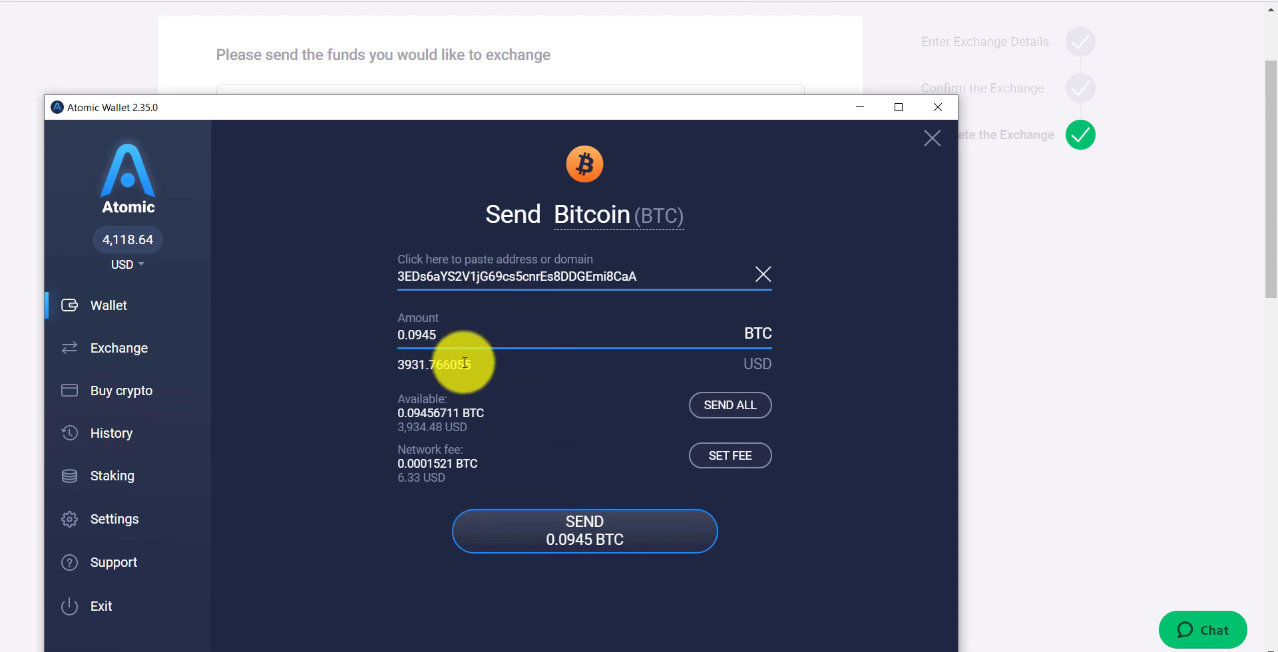
- Send the 0.0945 BTC, authorising it with the wallet password, and return to the Bitcoin wallet page
{"action": "left_click", "coordinate": [585, 539]}
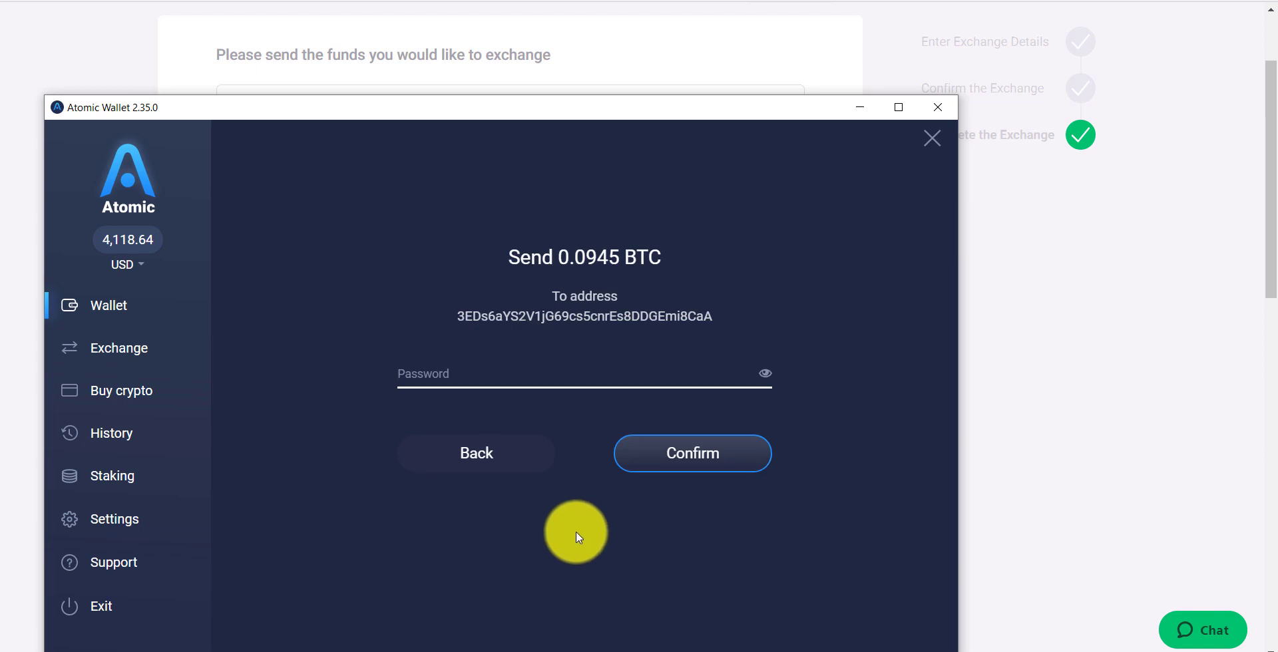
{"action": "key", "text": "ctrl+v"}
{"action": "left_click", "coordinate": [694, 451]}
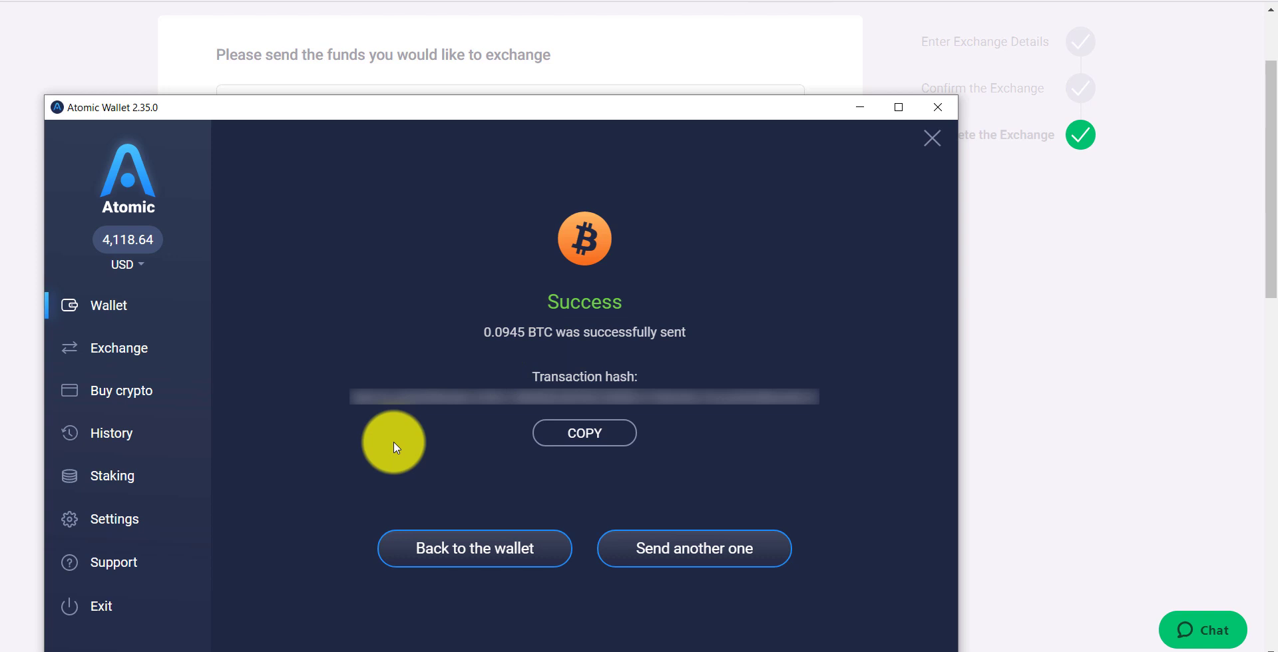
{"action": "left_click", "coordinate": [474, 548]}
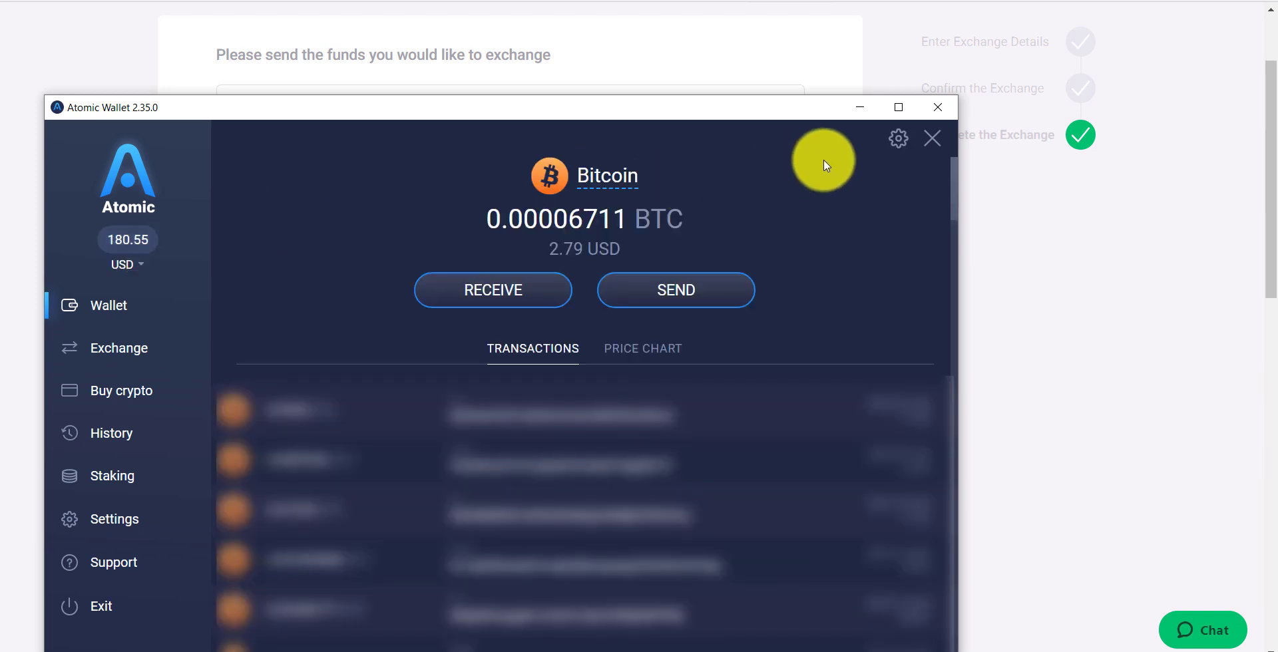
- Return to the ChangeNOW exchange page and check the progress of the deposit
{"action": "left_click", "coordinate": [860, 108]}
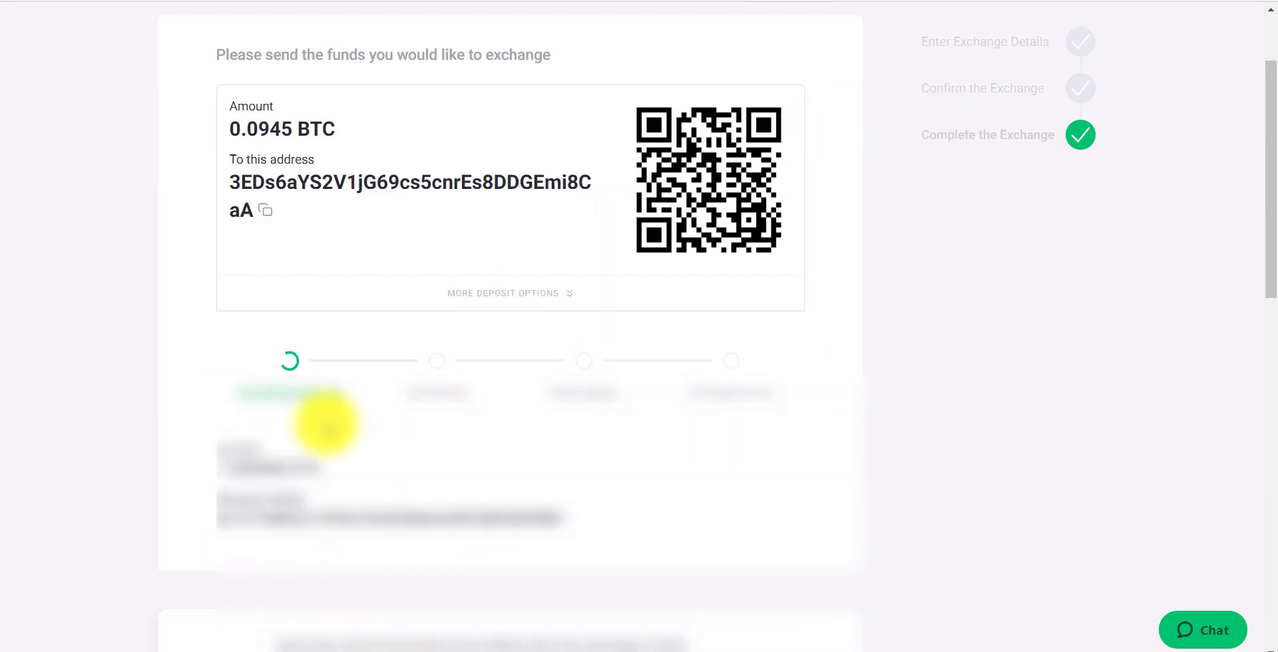
{"action": "scroll", "coordinate": [317, 418], "scroll_direction": "up", "scroll_amount": 2}
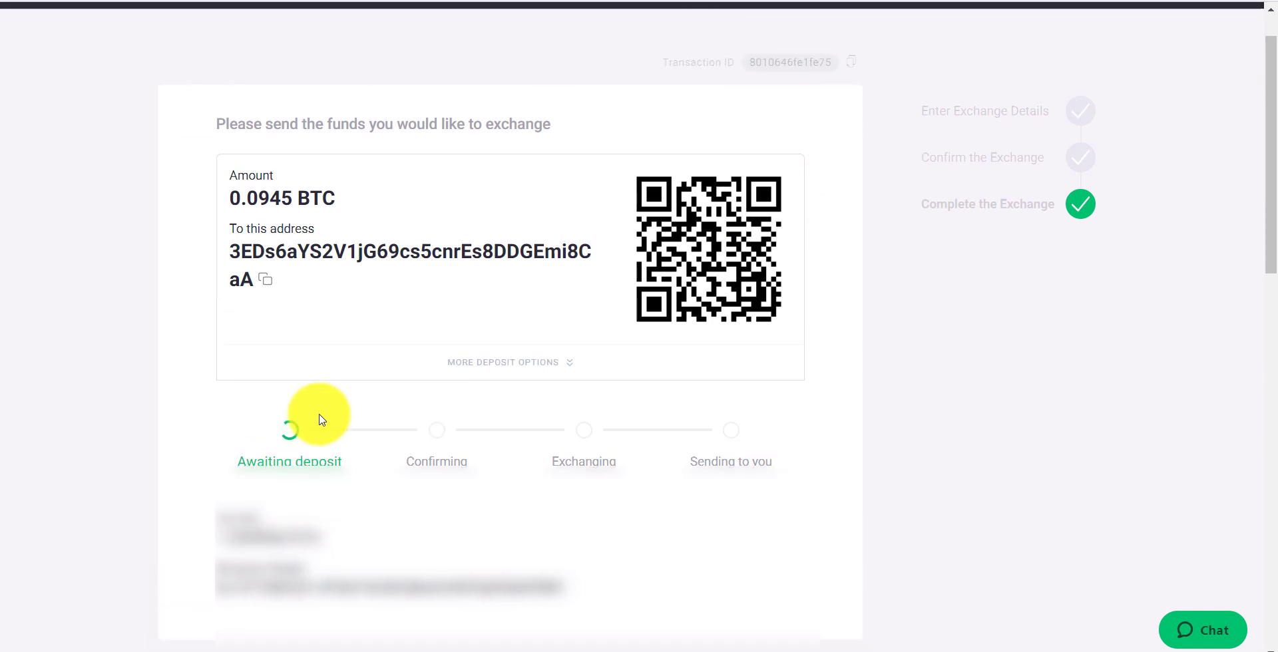
{"action": "scroll", "coordinate": [319, 419], "scroll_direction": "down", "scroll_amount": 1}
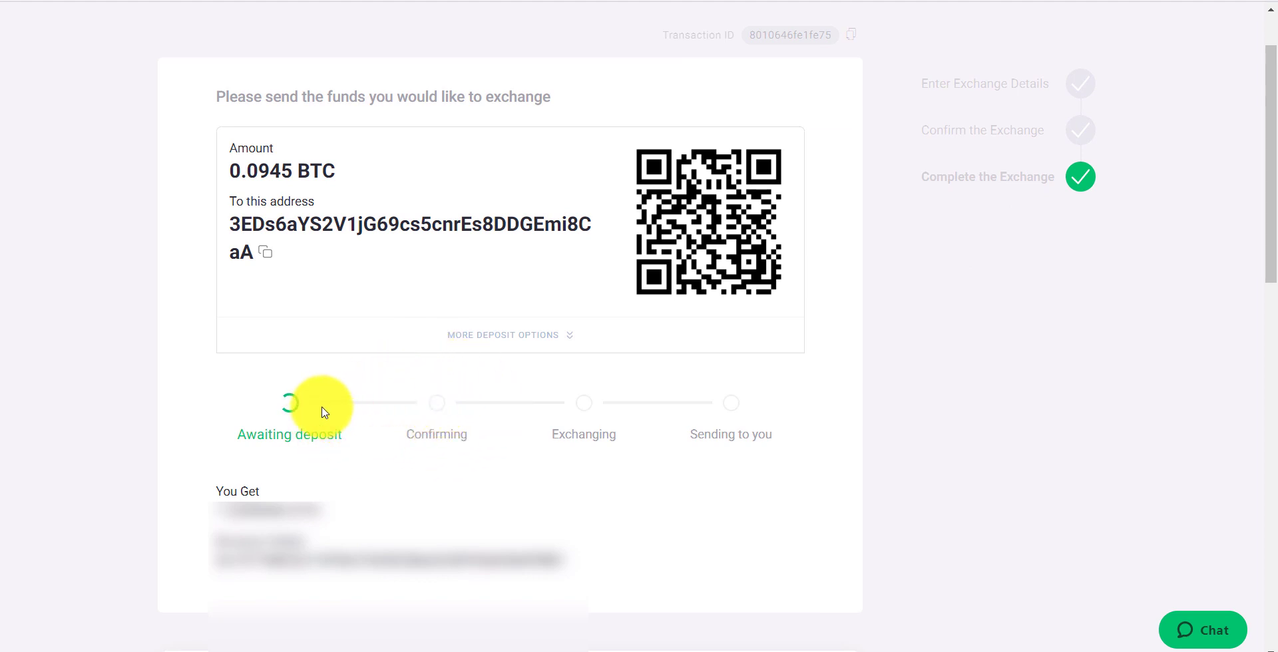
{"action": "mouse_move", "coordinate": [490, 641]}
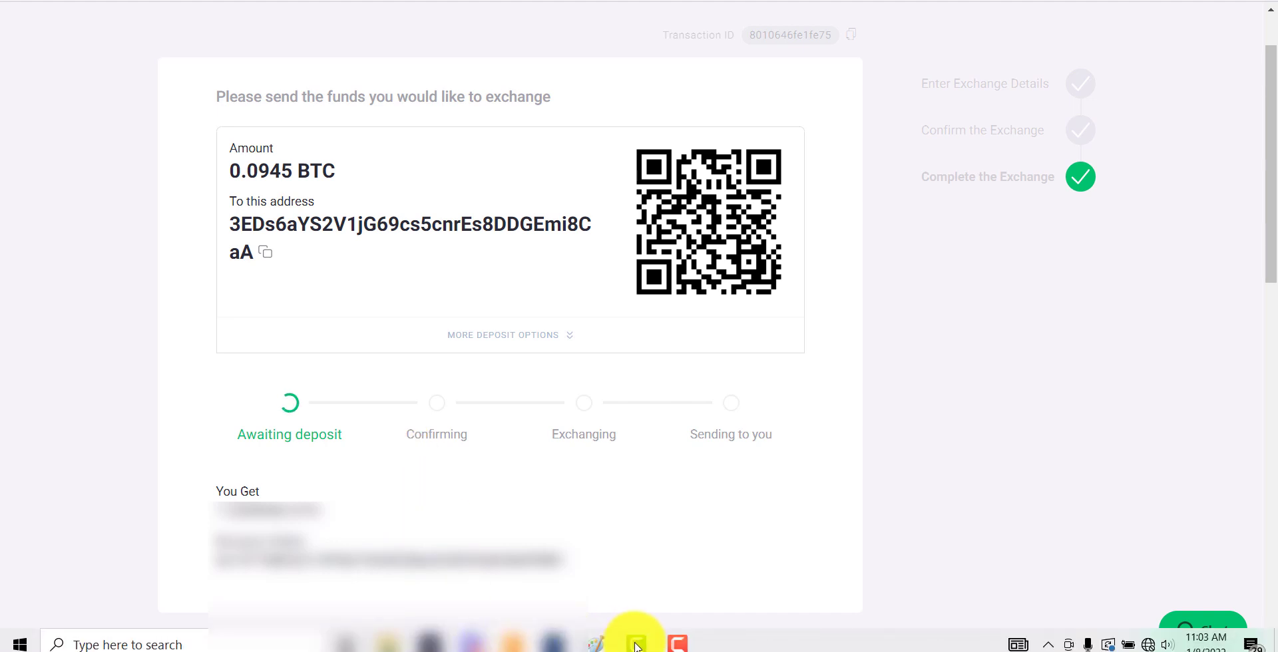
{"action": "left_click", "coordinate": [679, 643]}
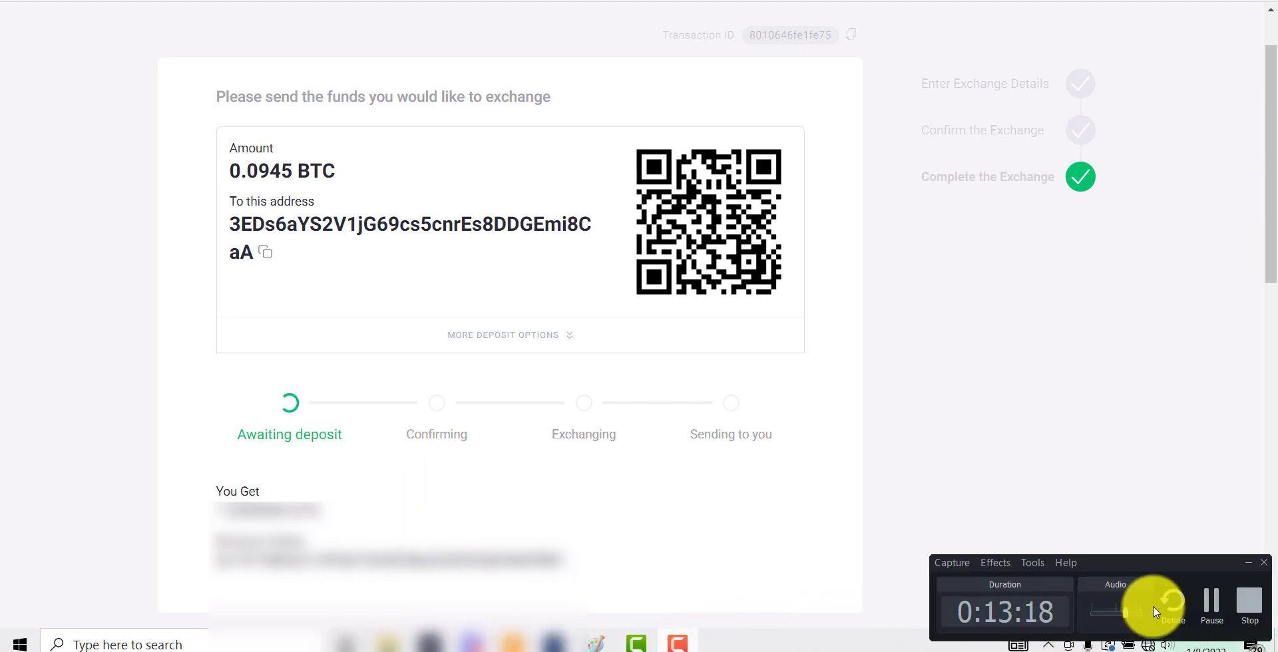
{"action": "left_click", "coordinate": [1209, 602]}
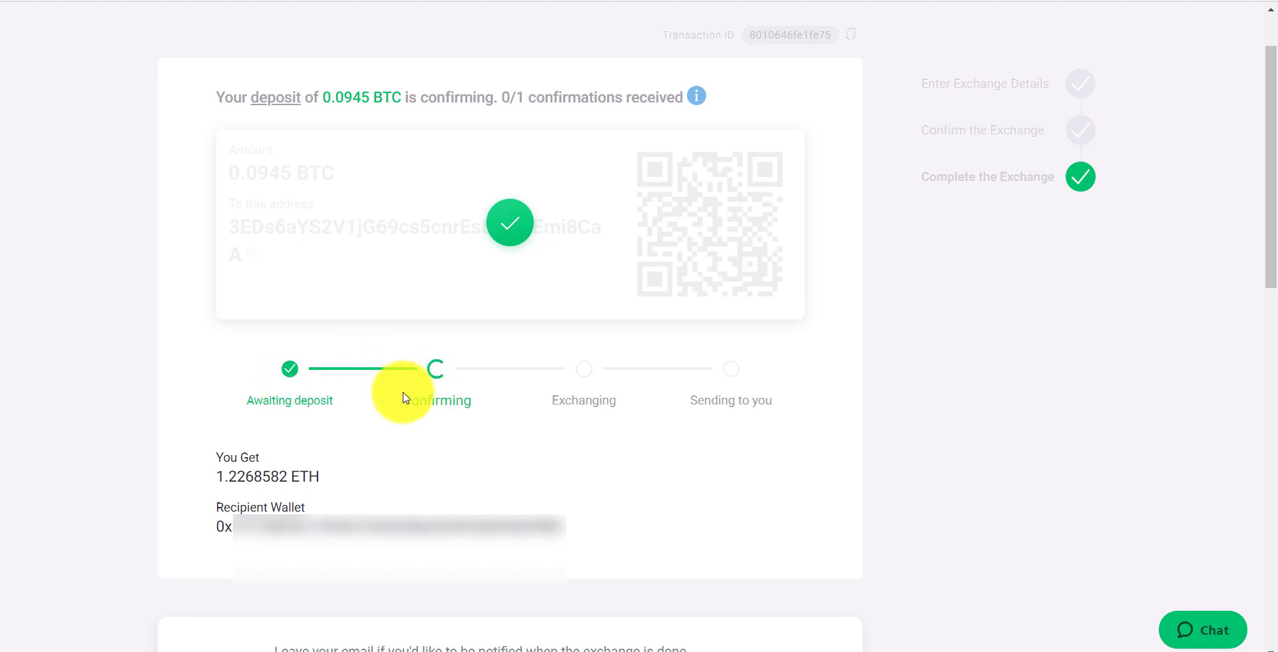
- Review the sent BTC and received ETH amounts on the finished exchange's summary
{"action": "mouse_move", "coordinate": [862, 650]}
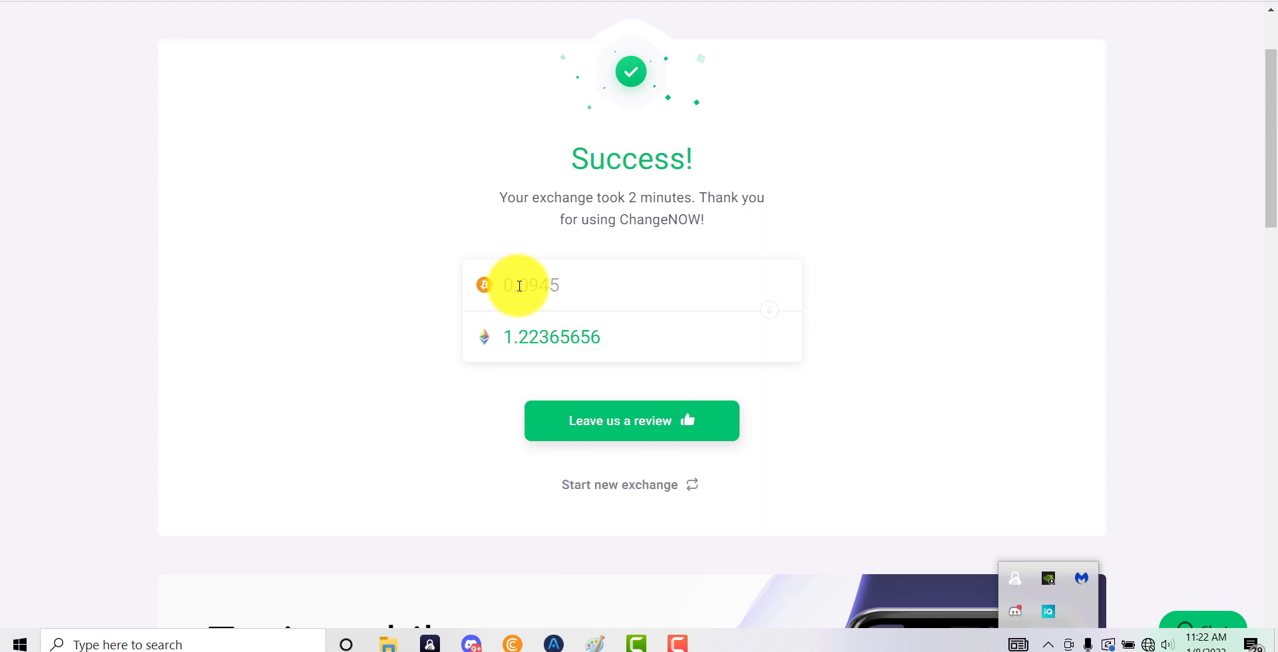
{"action": "scroll", "coordinate": [519, 286], "scroll_direction": "up", "scroll_amount": 1}
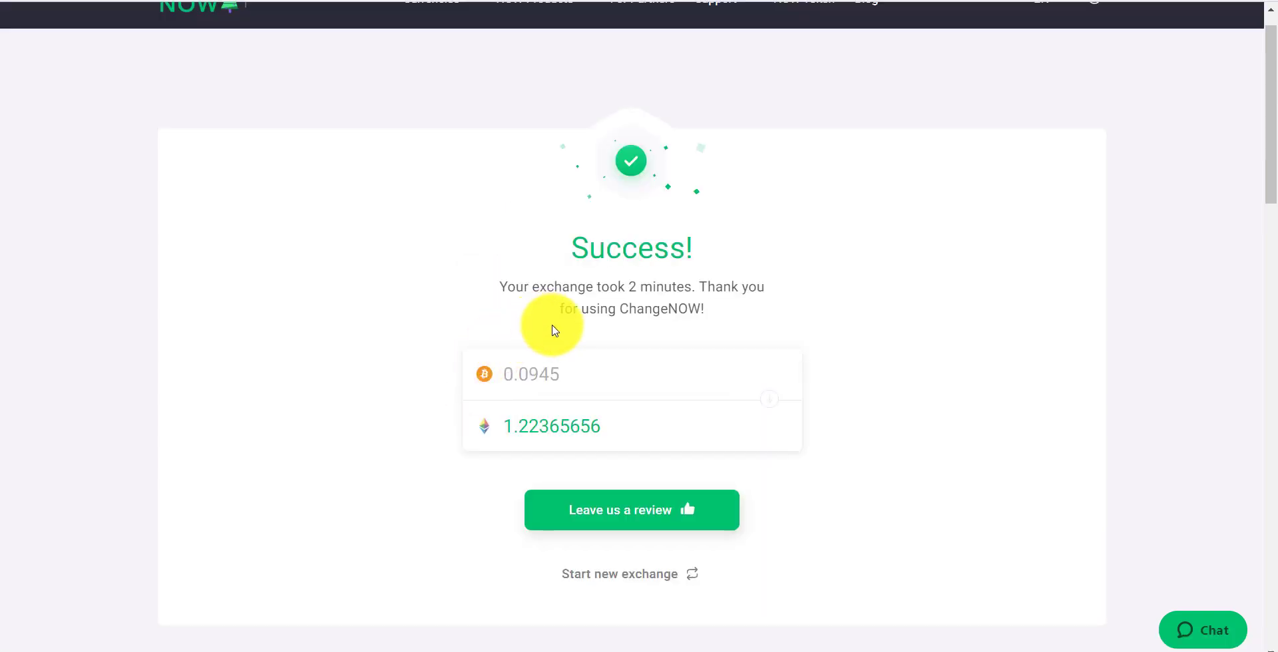
{"action": "scroll", "coordinate": [555, 331], "scroll_direction": "up", "scroll_amount": 1}
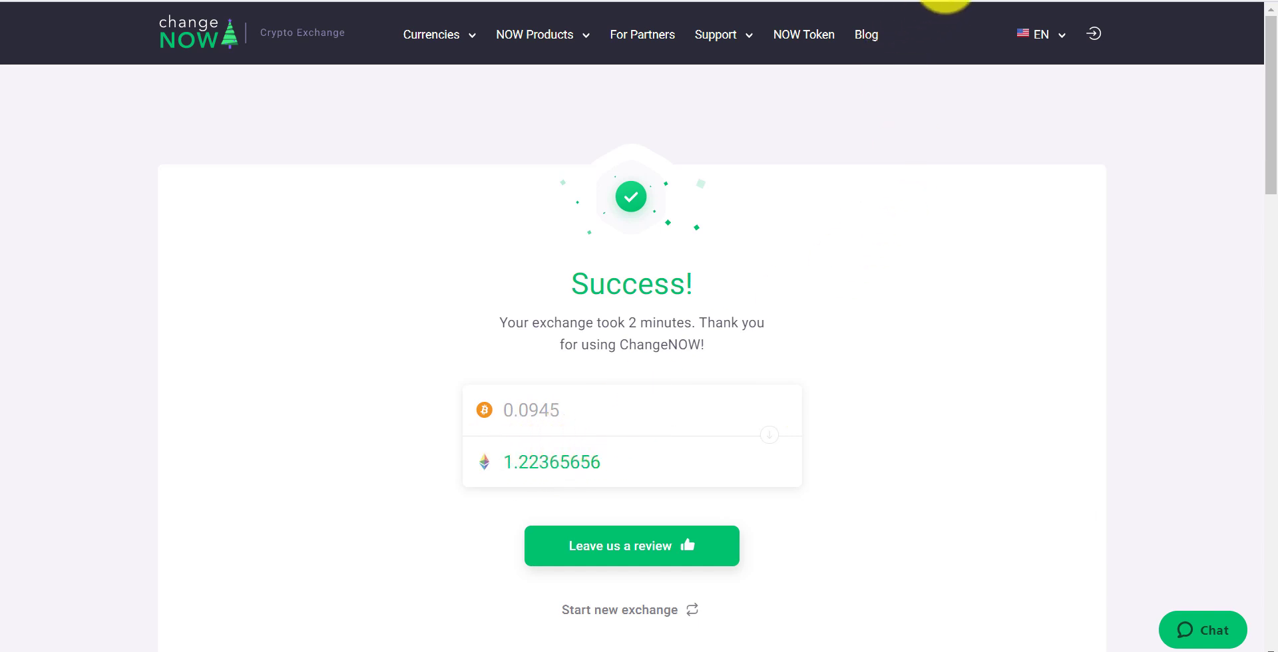
- Open the MetaMask account on the block explorer and check its latest incoming ETH transaction
{"action": "left_click", "coordinate": [945, 2]}
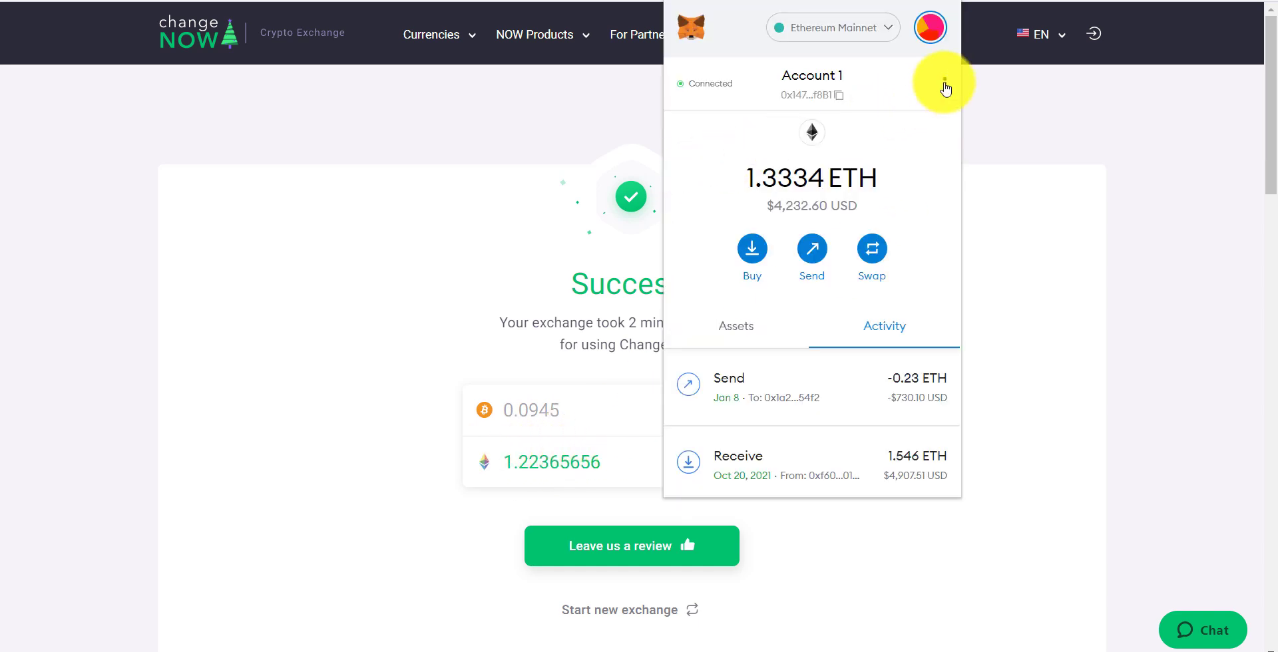
{"action": "left_click", "coordinate": [944, 82]}
{"action": "left_click", "coordinate": [860, 126]}
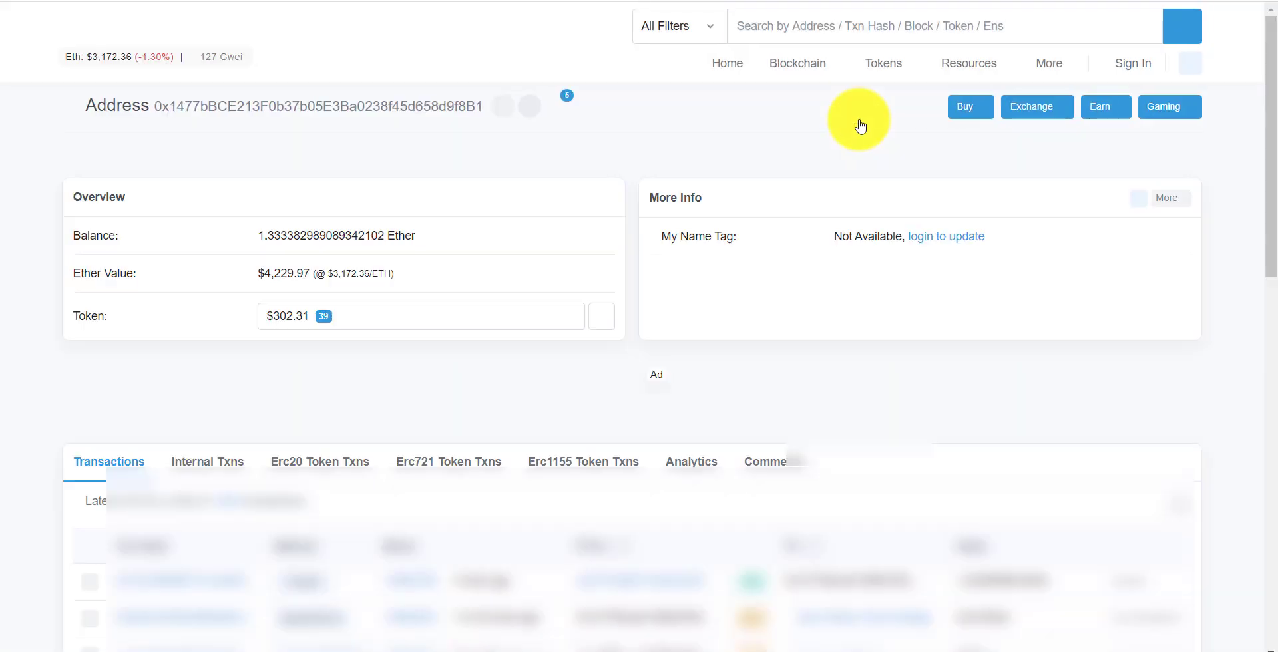
{"action": "scroll", "coordinate": [742, 198], "scroll_direction": "down", "scroll_amount": 3}
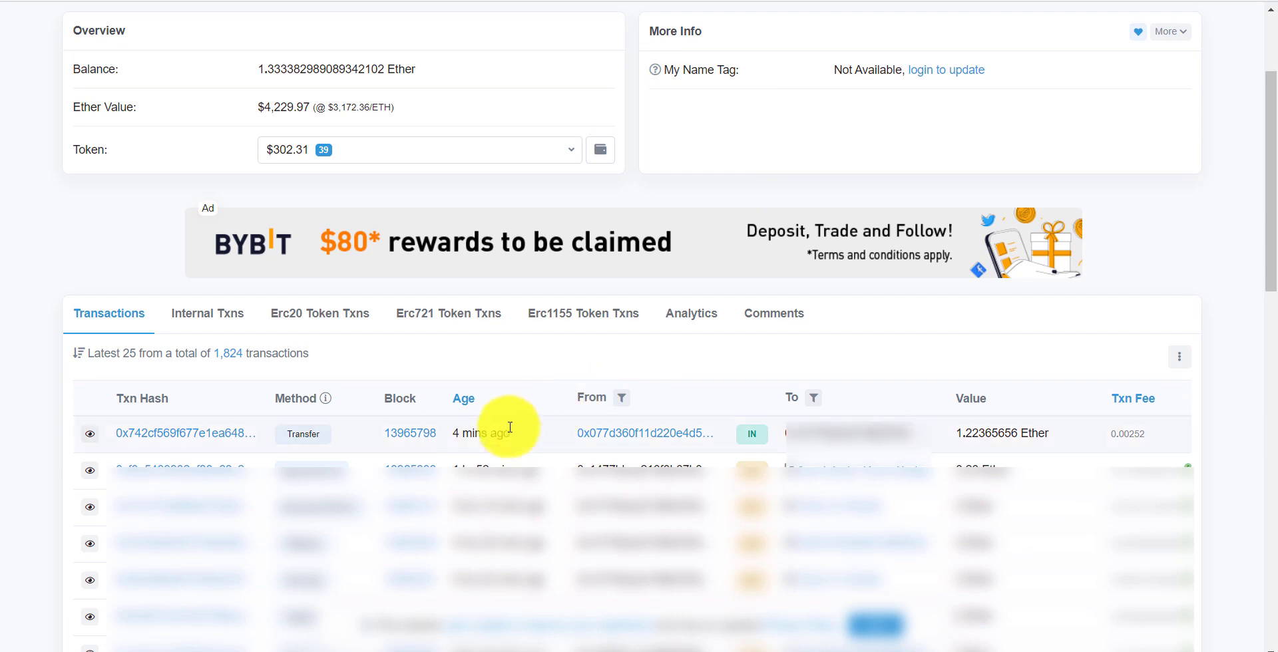
{"action": "mouse_move", "coordinate": [498, 436]}
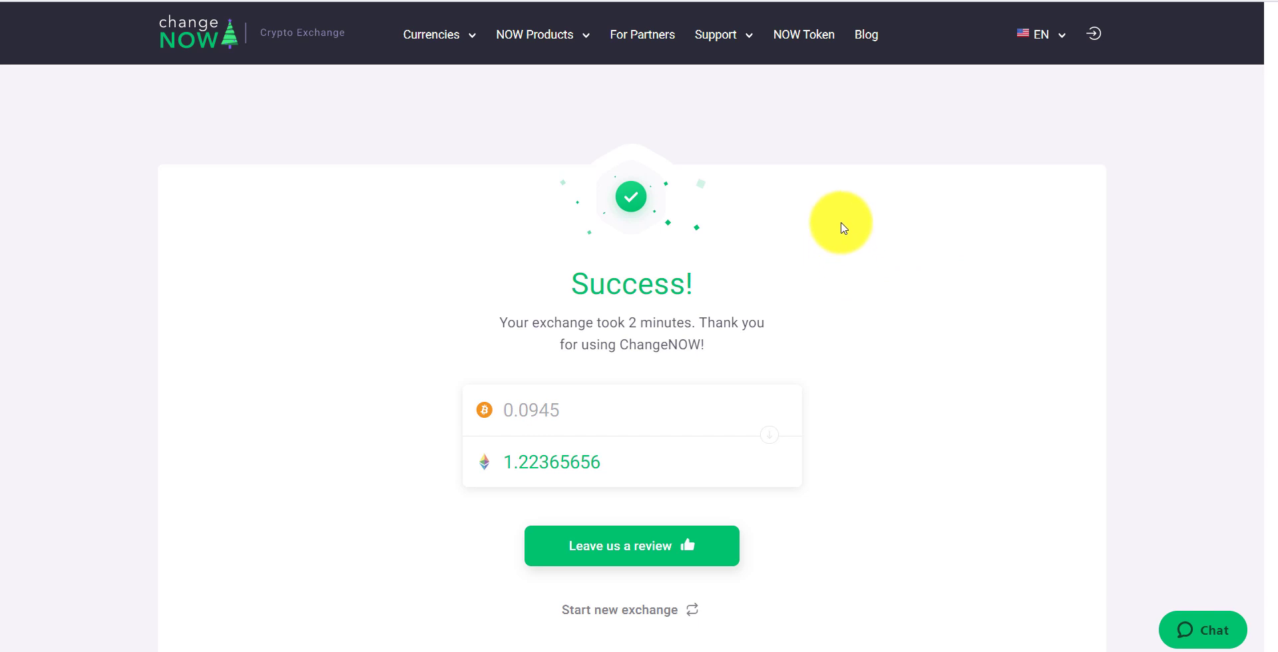
- Switch to the page of crypto links that includes the Passive Profits newsletter subscription
{"action": "left_click", "coordinate": [832, 1]}
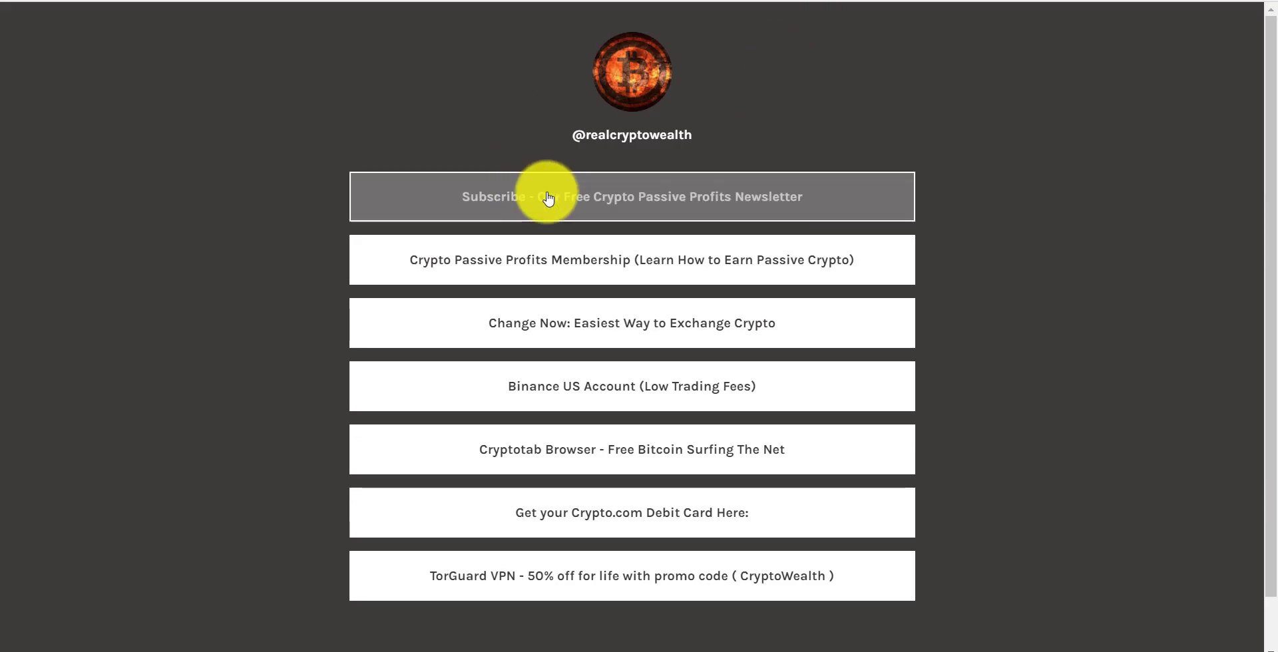